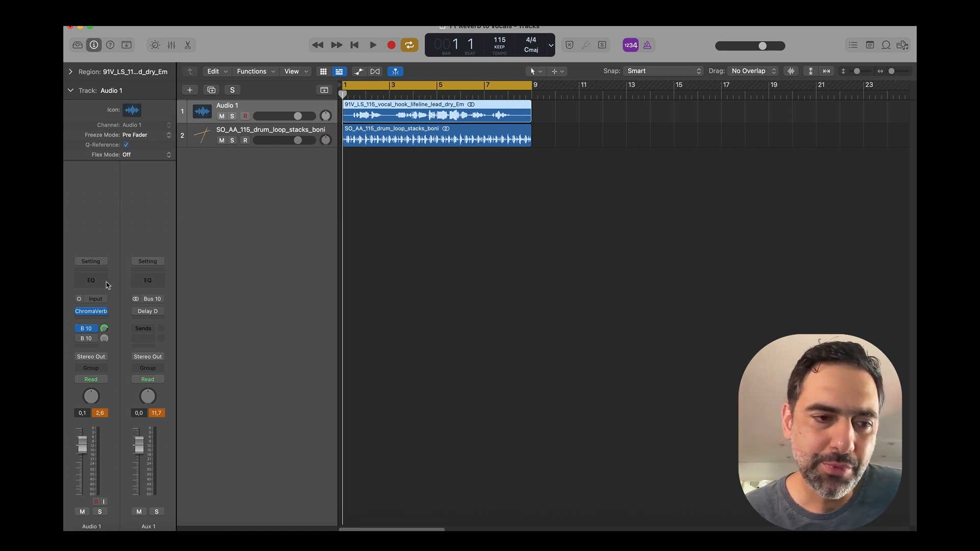
Inspect the ChromaVerb settings on the vocal track, close them, and play back the loop briefly to hear the reverb
{"action": "left_click", "coordinate": [93, 311]}
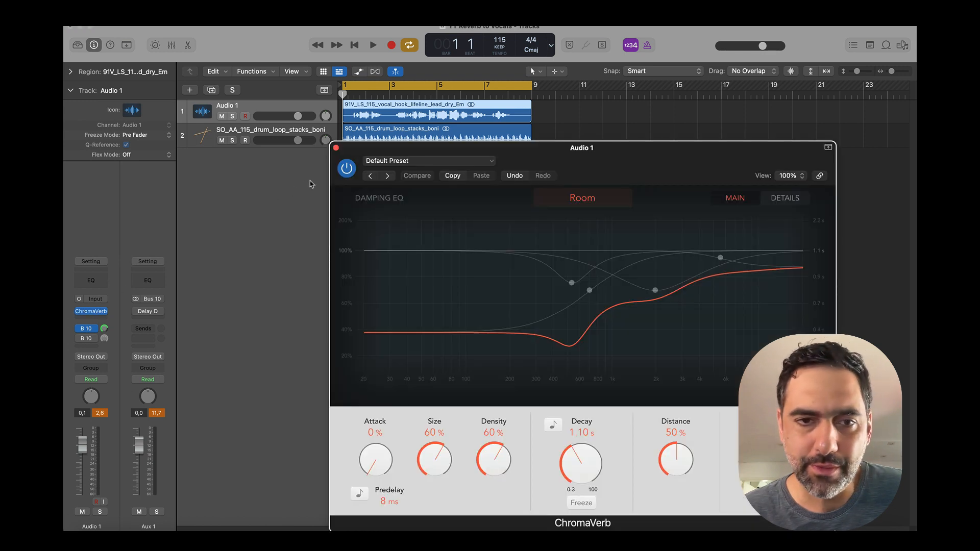
{"action": "left_click", "coordinate": [336, 147]}
{"action": "key", "text": "space"}
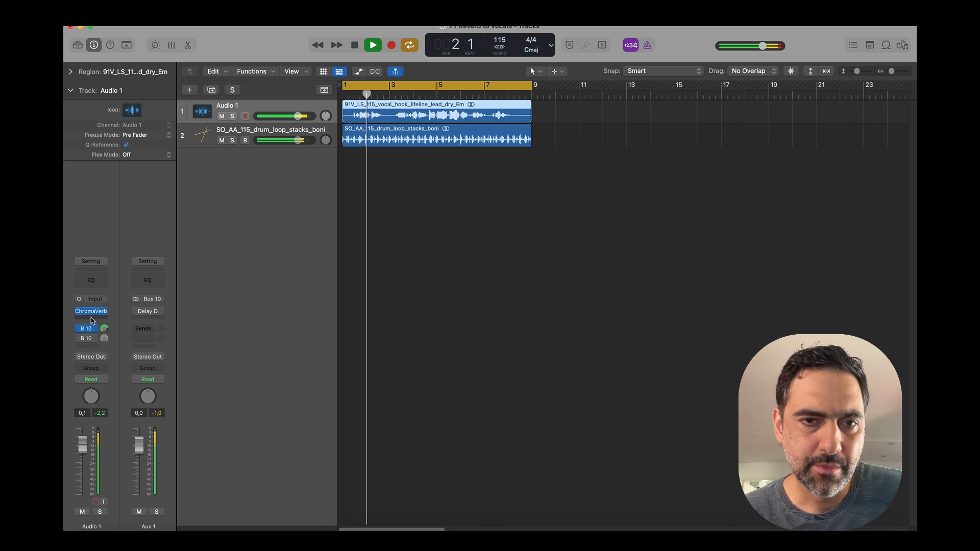
{"action": "key", "text": "space"}
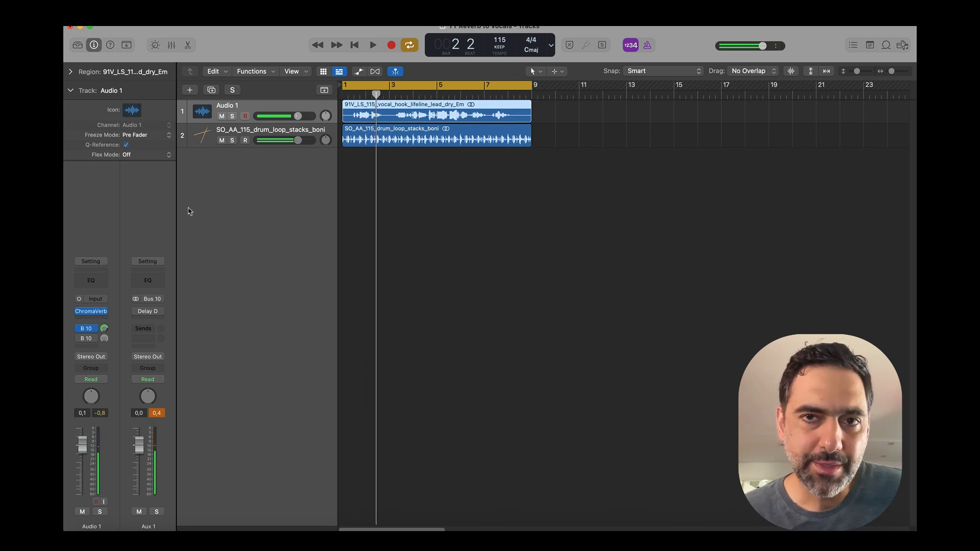
During playback, move the vocal track's 1960 Hz ChromaVerb damping band to about 7400 Hz with a ratio of about 1.55x
{"action": "left_click", "coordinate": [91, 311]}
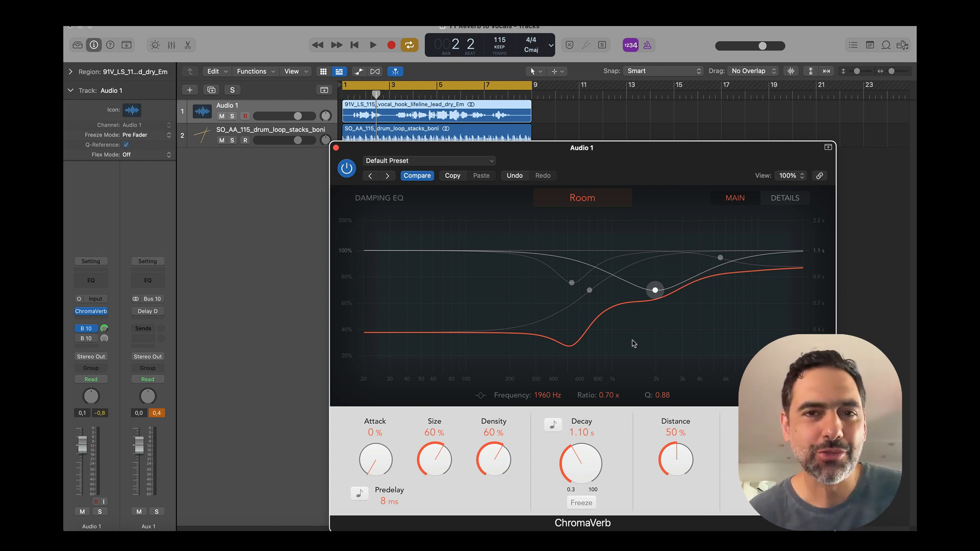
{"action": "left_click", "coordinate": [571, 282]}
{"action": "key", "text": "space"}
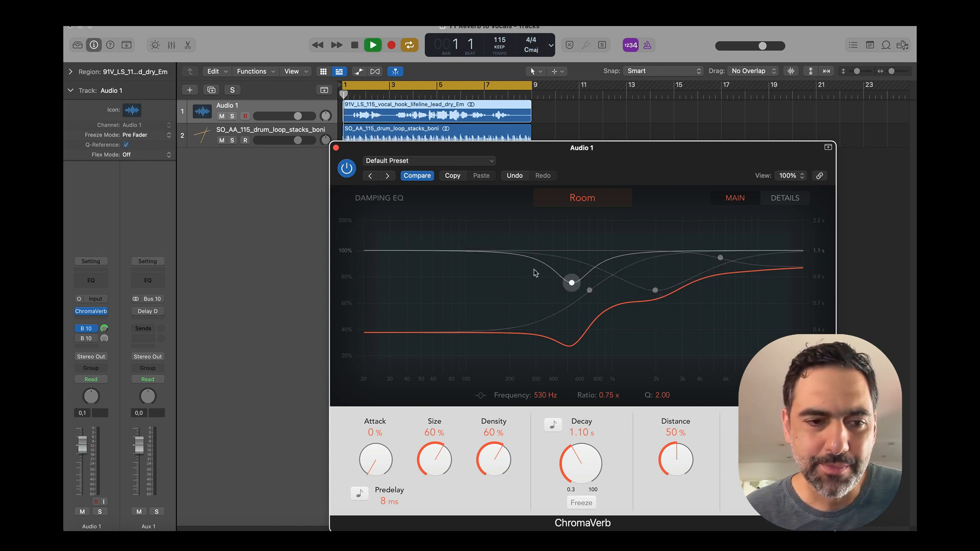
{"action": "left_click", "coordinate": [720, 258]}
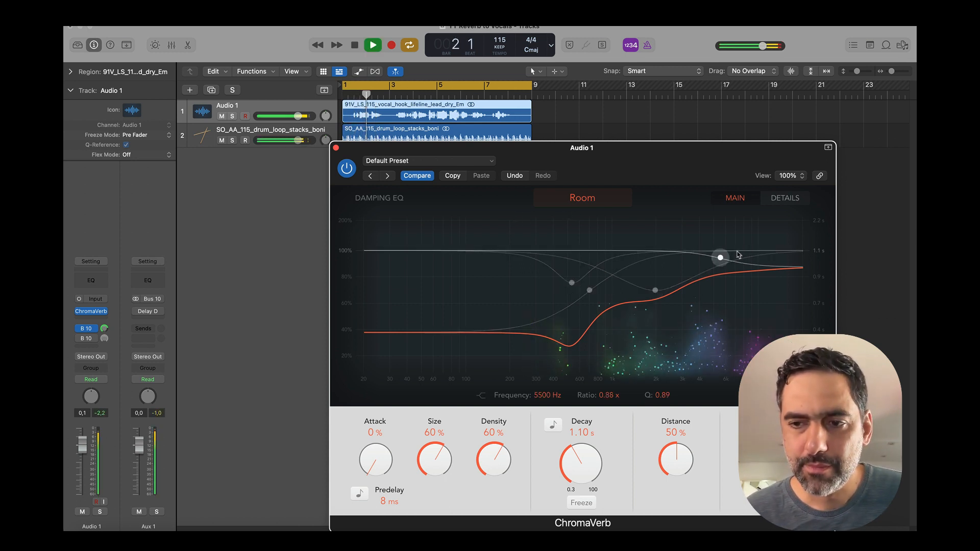
{"action": "left_click_drag", "start_coordinate": [656, 290], "coordinate": [739, 232]}
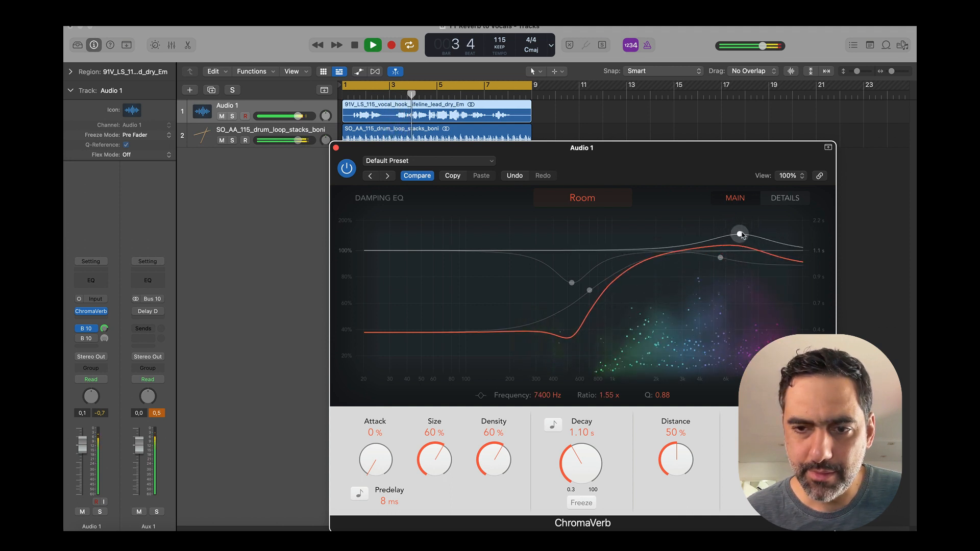
Raise the reverb's low-shelf damping to a ratio of about 0.49x at 700 Hz, stop playback and close the plug-in
{"action": "left_click", "coordinate": [589, 290]}
{"action": "mouse_move", "coordinate": [595, 293]}
{"action": "left_mouse_down"}
{"action": "mouse_move", "coordinate": [515, 266]}
{"action": "mouse_move", "coordinate": [510, 251]}
{"action": "mouse_move", "coordinate": [562, 282]}
{"action": "mouse_move", "coordinate": [599, 285]}
{"action": "mouse_move", "coordinate": [589, 282]}
{"action": "left_mouse_up"}
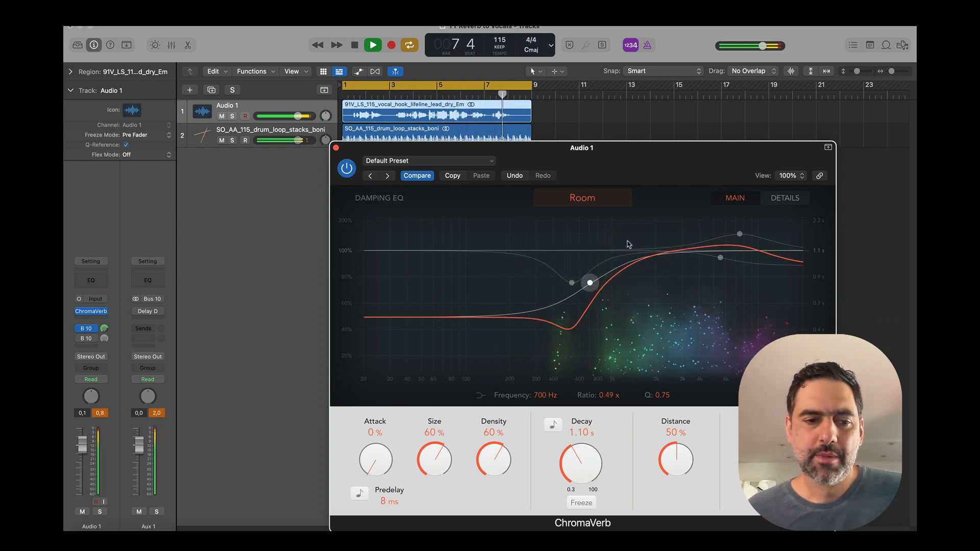
{"action": "key", "text": "space"}
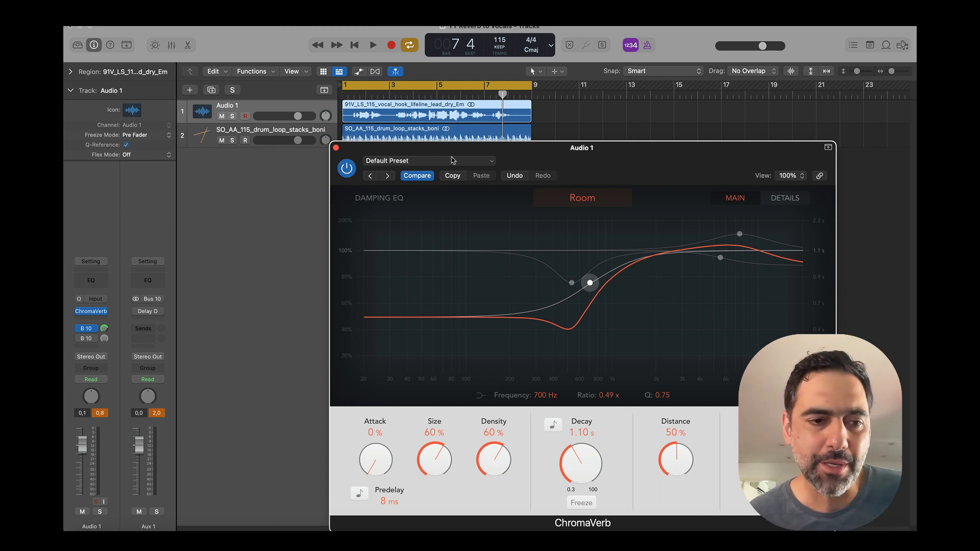
{"action": "left_click", "coordinate": [335, 148]}
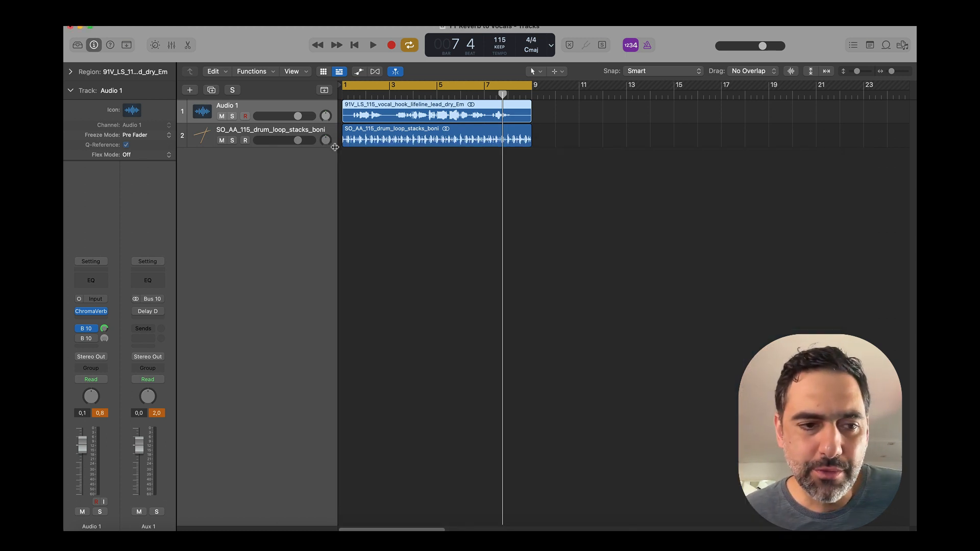
Remove the vocal track's first Bus 10 send and assign that send slot to Bus 5
{"action": "left_click", "coordinate": [95, 329]}
{"action": "left_click", "coordinate": [101, 397]}
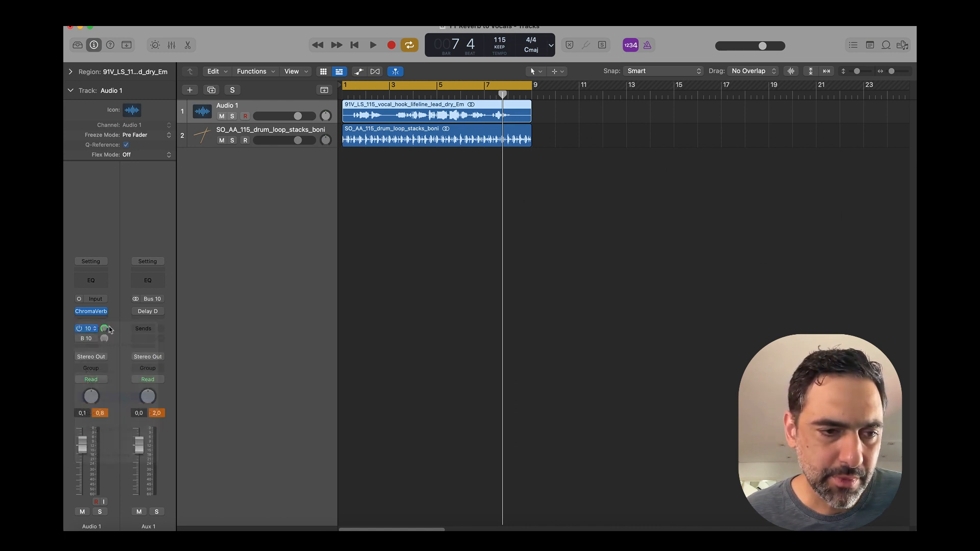
{"action": "left_click", "coordinate": [91, 329]}
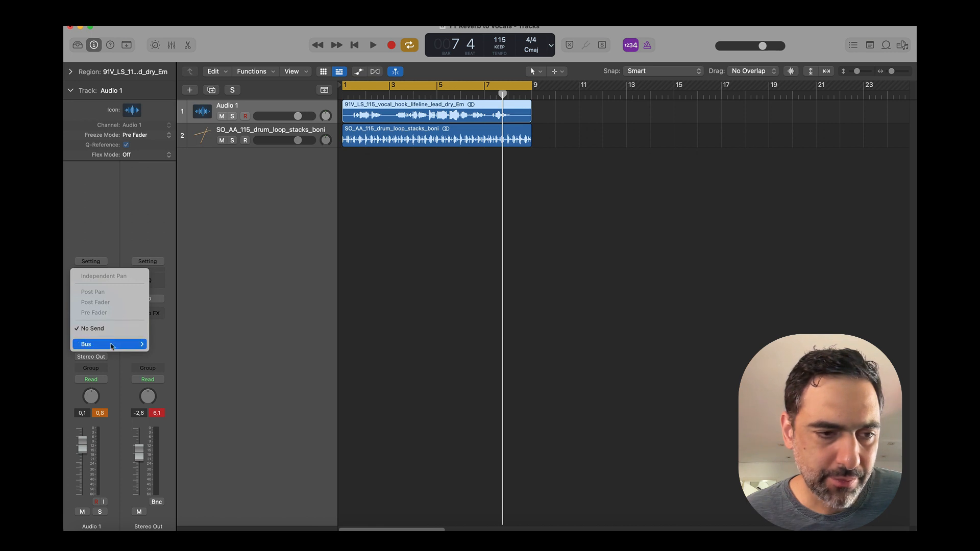
{"action": "mouse_move", "coordinate": [110, 344]}
{"action": "left_click", "coordinate": [159, 165]}
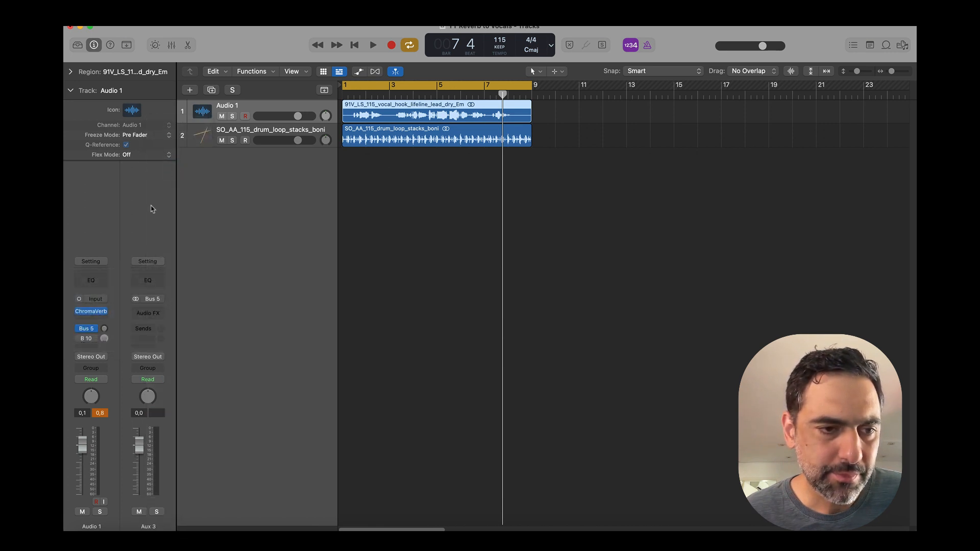
Move ChromaVerb from the vocal track onto the Bus 5 aux channel and set the Bus 5 send level to about -1.1 dB
{"action": "left_click_drag", "start_coordinate": [94, 312], "coordinate": [133, 313]}
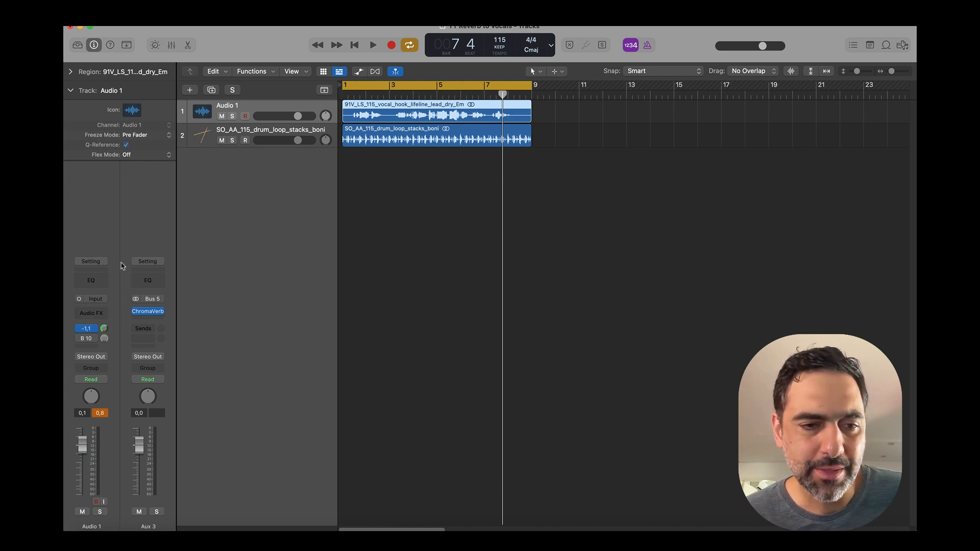
{"action": "key", "text": "y"}
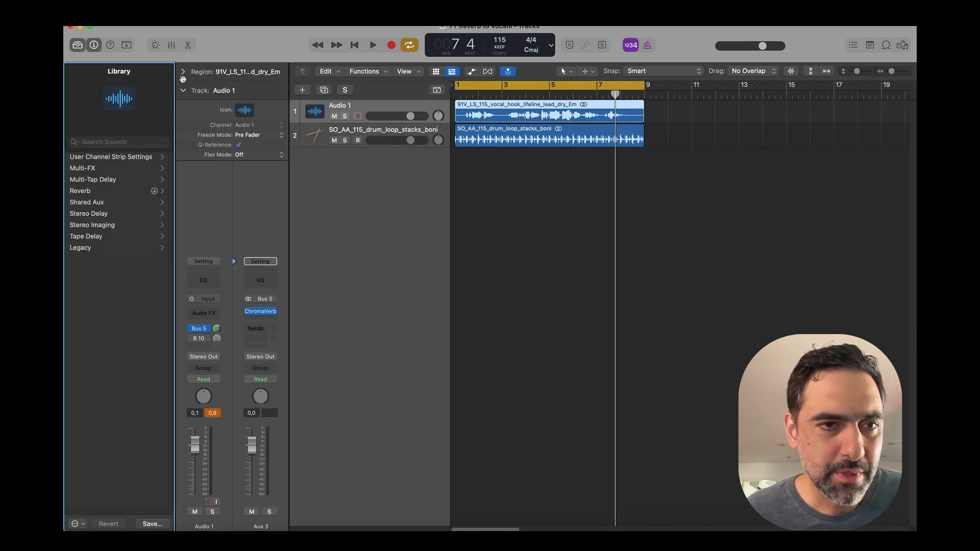
{"action": "left_click", "coordinate": [79, 47]}
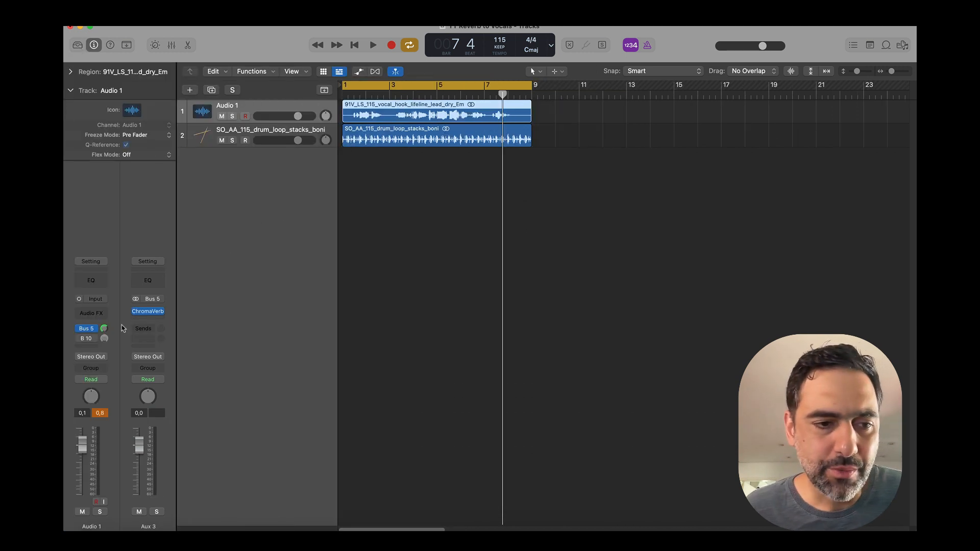
Open ChromaVerb on the Bus 5 aux channel and play back the loop to hear the reverb through the send
{"action": "left_click", "coordinate": [149, 312]}
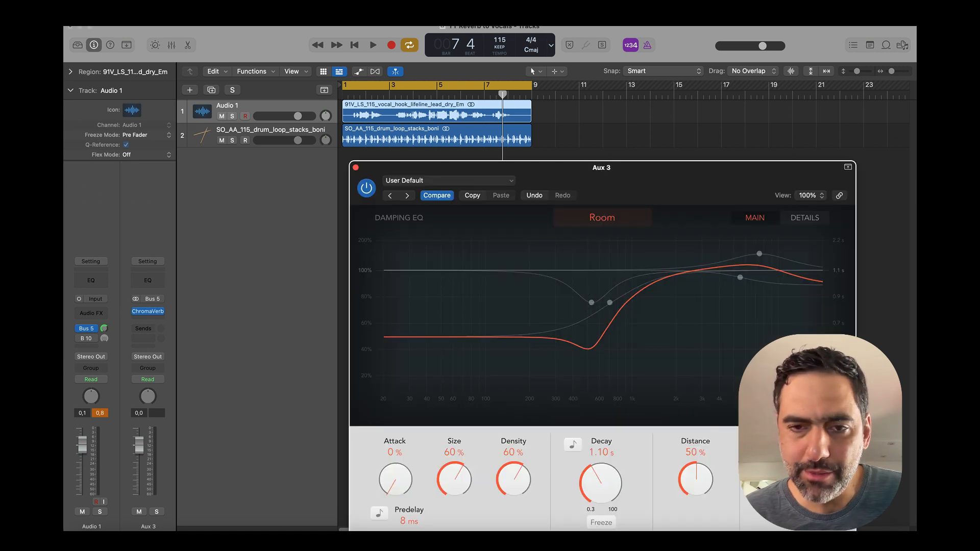
{"action": "key", "text": "space"}
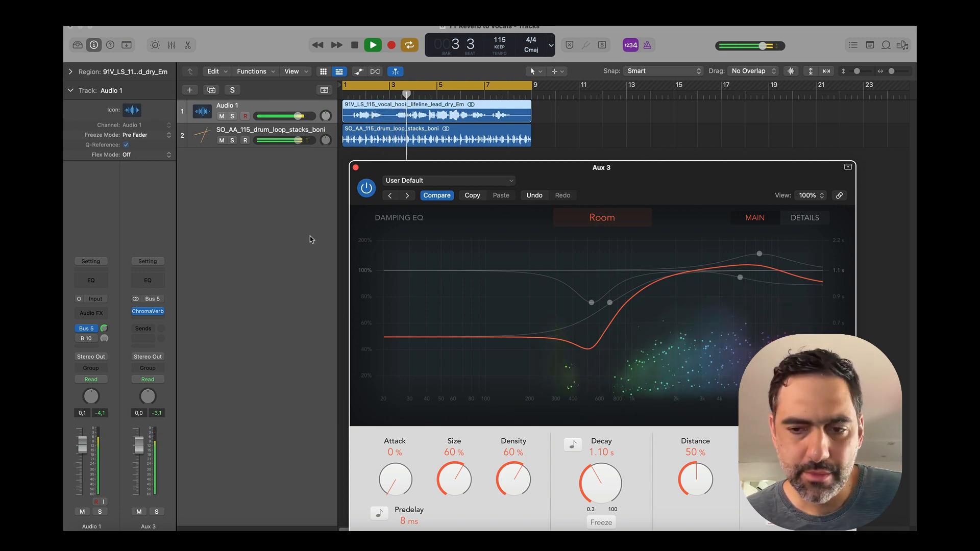
{"action": "key", "text": "space"}
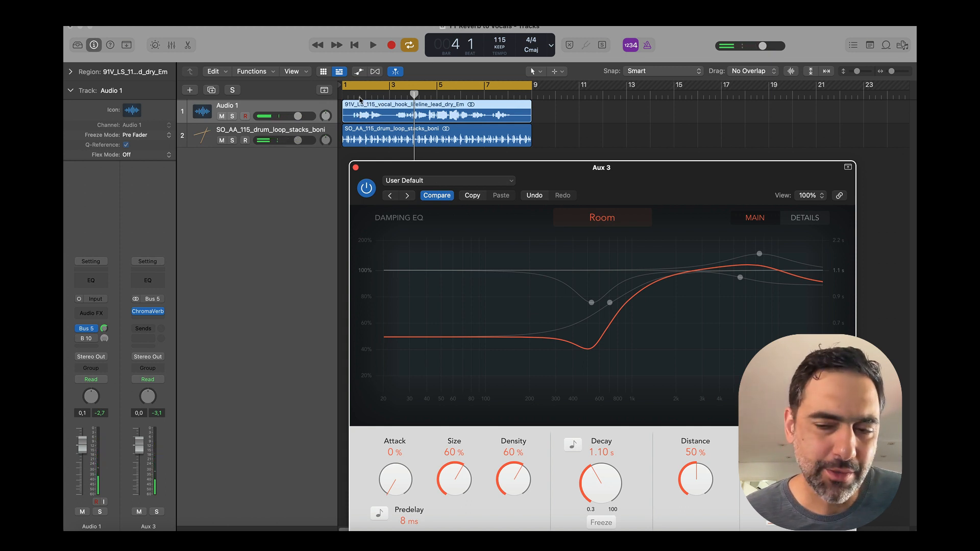
{"action": "mouse_move", "coordinate": [148, 313]}
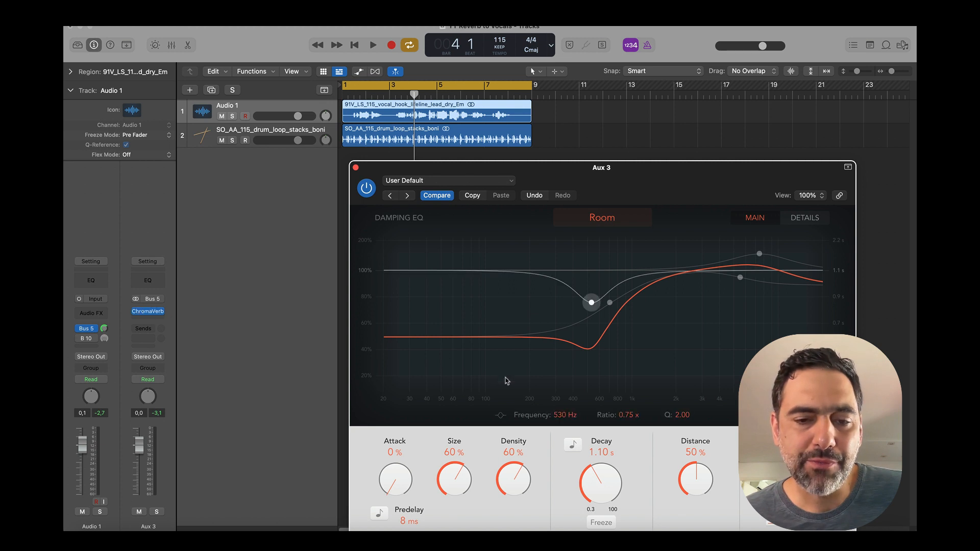
During playback, set the aux reverb's low-shelf damping to about 680 Hz at a 0.52x ratio and its decay to 7.60 s
{"action": "left_click_drag", "start_coordinate": [568, 186], "coordinate": [571, 150]}
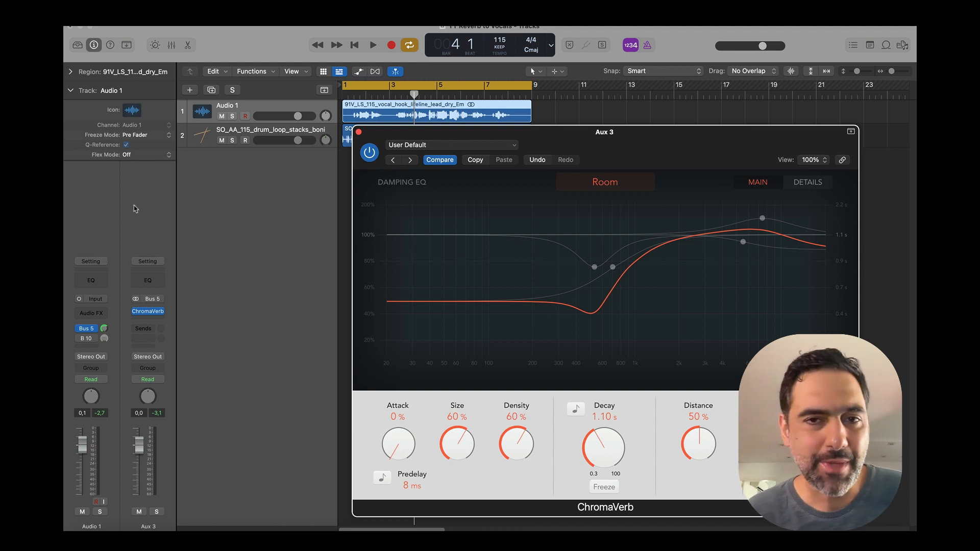
{"action": "left_click_drag", "start_coordinate": [451, 131], "coordinate": [428, 133]}
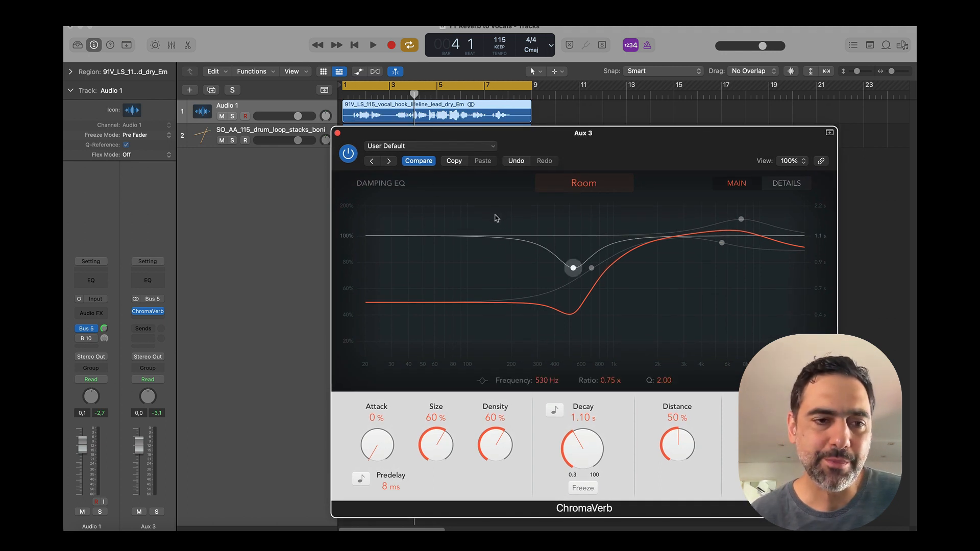
{"action": "key", "text": "space"}
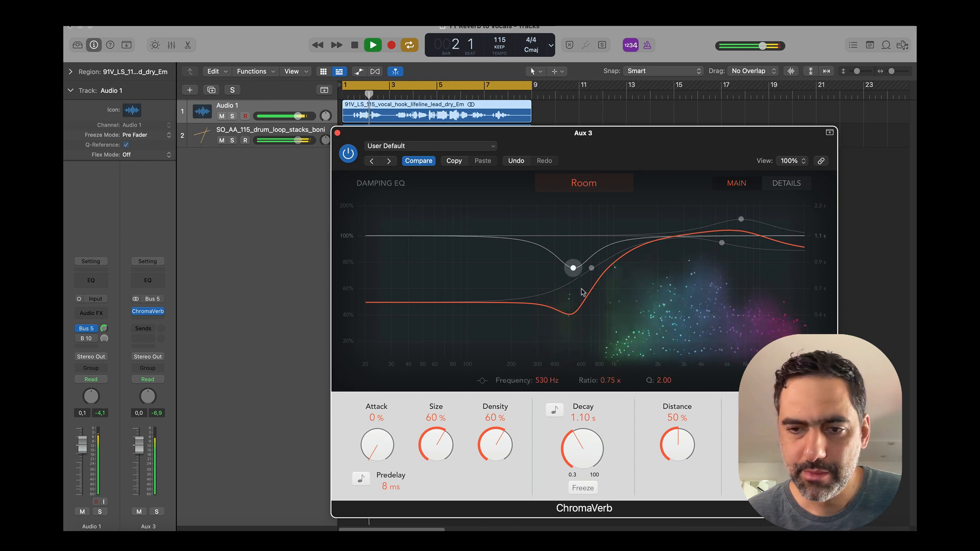
{"action": "mouse_move", "coordinate": [591, 271]}
{"action": "left_mouse_down"}
{"action": "mouse_move", "coordinate": [579, 228]}
{"action": "mouse_move", "coordinate": [591, 287]}
{"action": "mouse_move", "coordinate": [590, 266]}
{"action": "left_mouse_up"}
{"action": "mouse_move", "coordinate": [581, 474]}
{"action": "left_mouse_down"}
{"action": "mouse_move", "coordinate": [580, 439]}
{"action": "mouse_move", "coordinate": [579, 483]}
{"action": "left_mouse_up"}
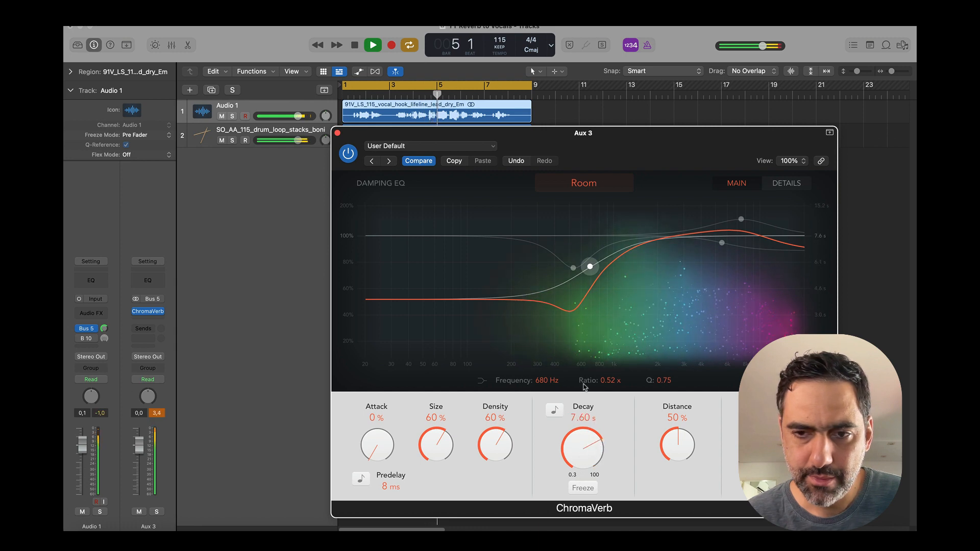
Shift the low-shelf damping to about 2300 Hz at a 0.41x ratio and lower the high-shelf damping ratio
{"action": "left_click_drag", "start_coordinate": [590, 269], "coordinate": [659, 268]}
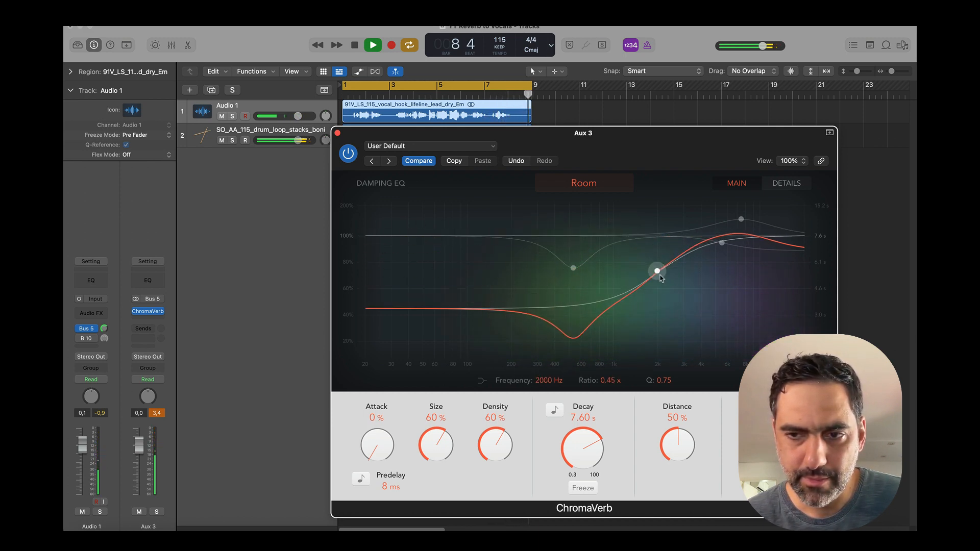
{"action": "left_click_drag", "start_coordinate": [722, 242], "coordinate": [725, 246]}
{"action": "left_click_drag", "start_coordinate": [663, 265], "coordinate": [656, 276]}
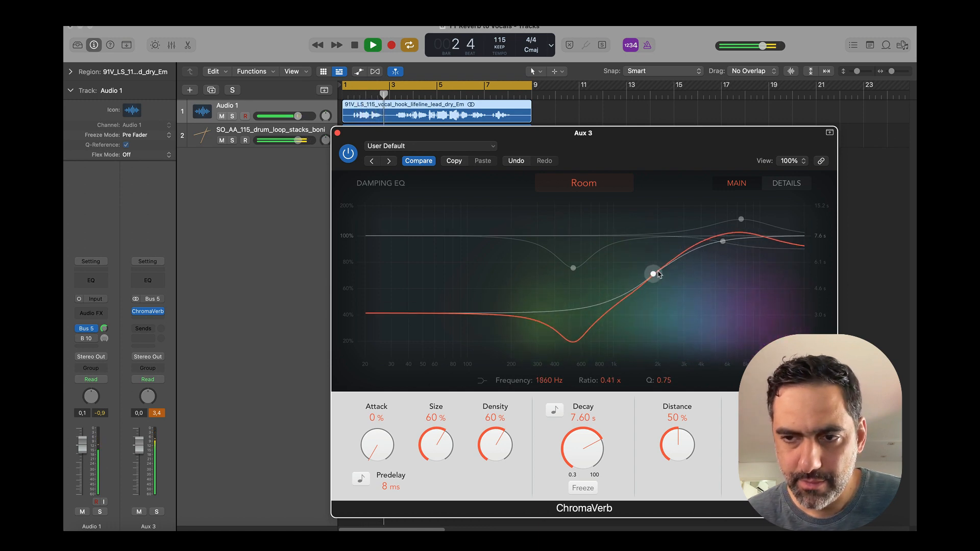
{"action": "left_click_drag", "start_coordinate": [722, 241], "coordinate": [725, 292]}
{"action": "left_click_drag", "start_coordinate": [653, 274], "coordinate": [666, 275]}
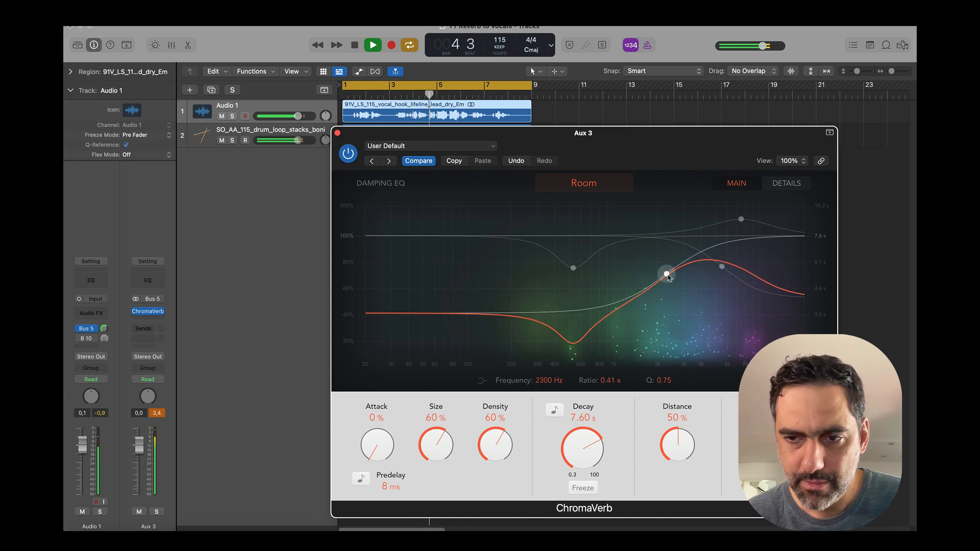
Move the 7400 Hz damping band to about 4100 Hz at 0.87x, close the reverb after stopping playback, and place the playhead at bar 7 beat 2
{"action": "left_click_drag", "start_coordinate": [741, 220], "coordinate": [702, 254]}
{"action": "key", "text": "space"}
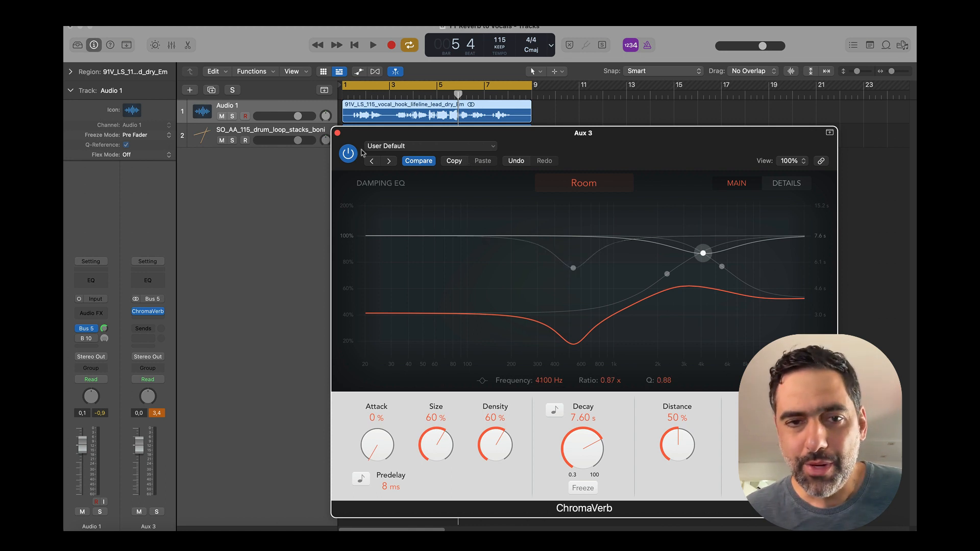
{"action": "left_click_drag", "start_coordinate": [337, 135], "coordinate": [338, 135]}
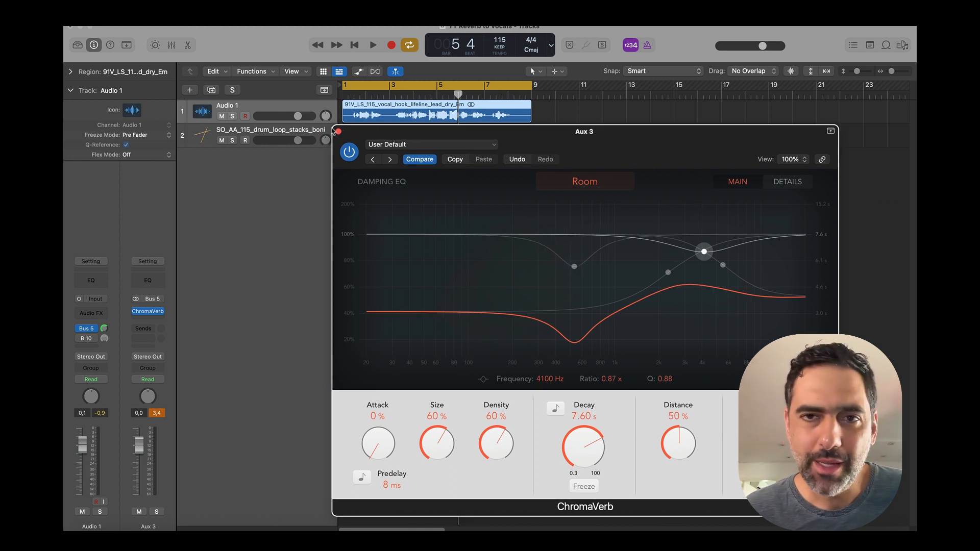
{"action": "left_click", "coordinate": [338, 132]}
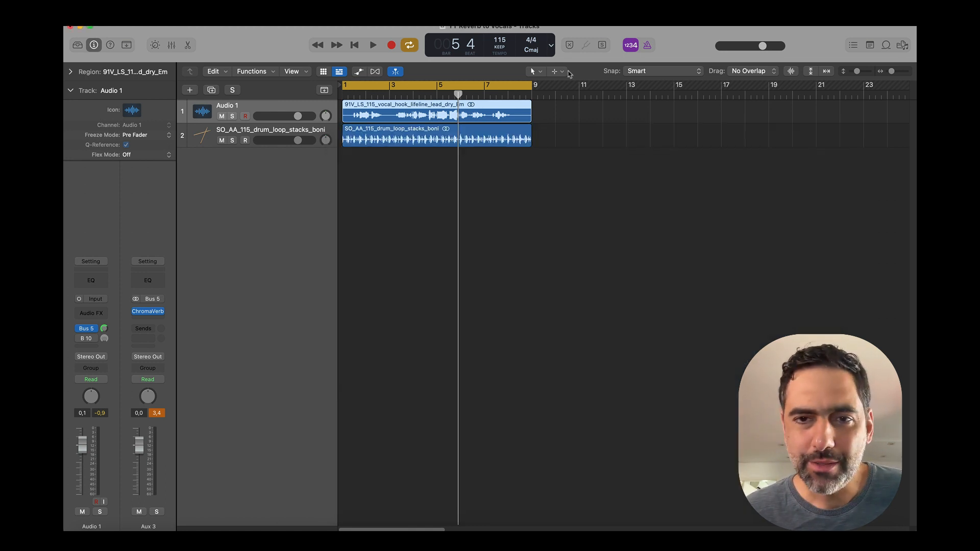
{"action": "left_click_drag", "start_coordinate": [459, 96], "coordinate": [490, 94]}
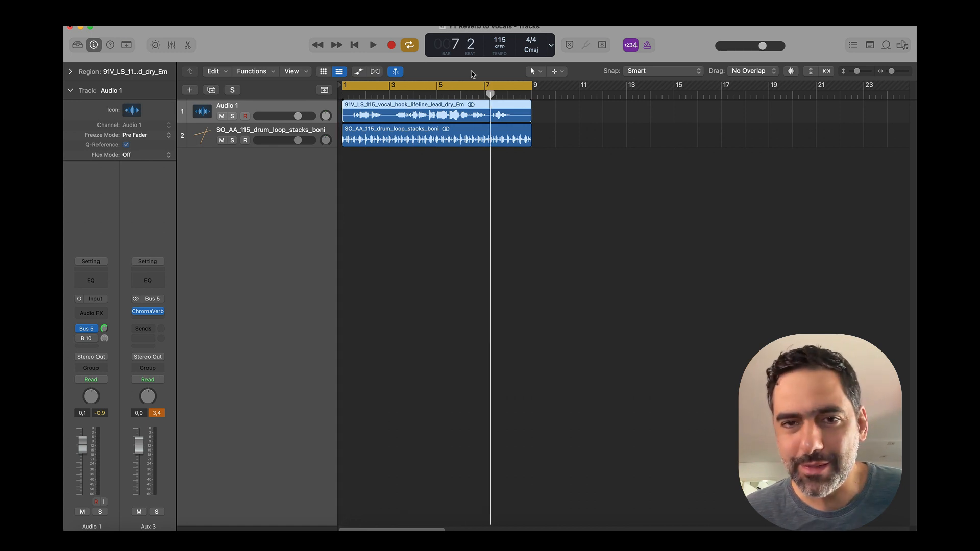